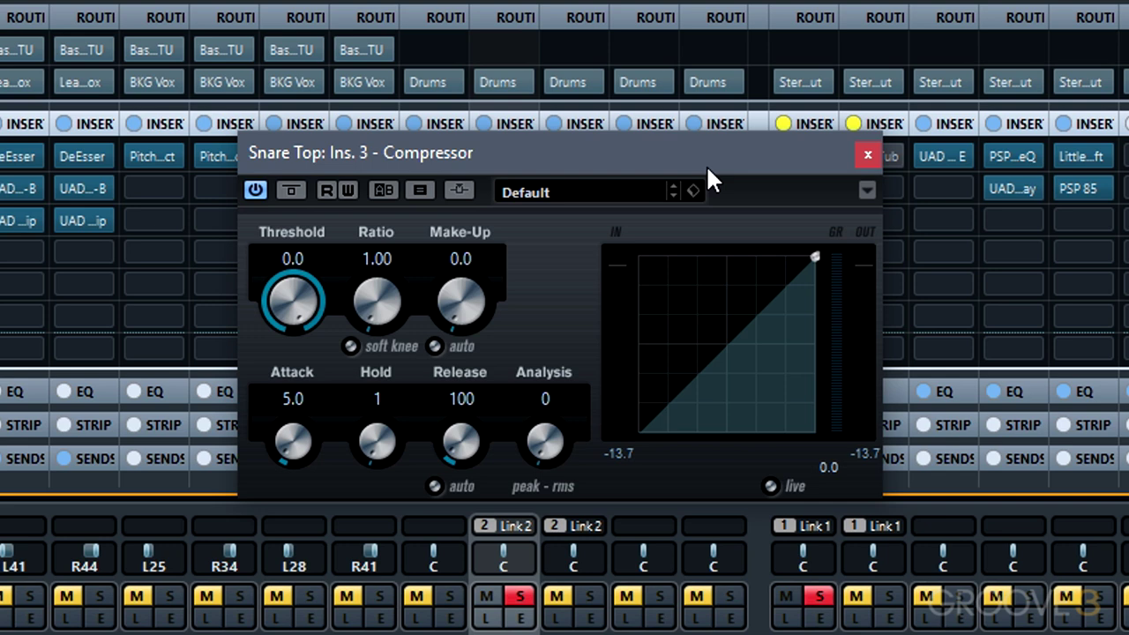
# Clear the peak readout, try a threshold near -21, then put the threshold back at 0.0
pyautogui.click(865, 457)
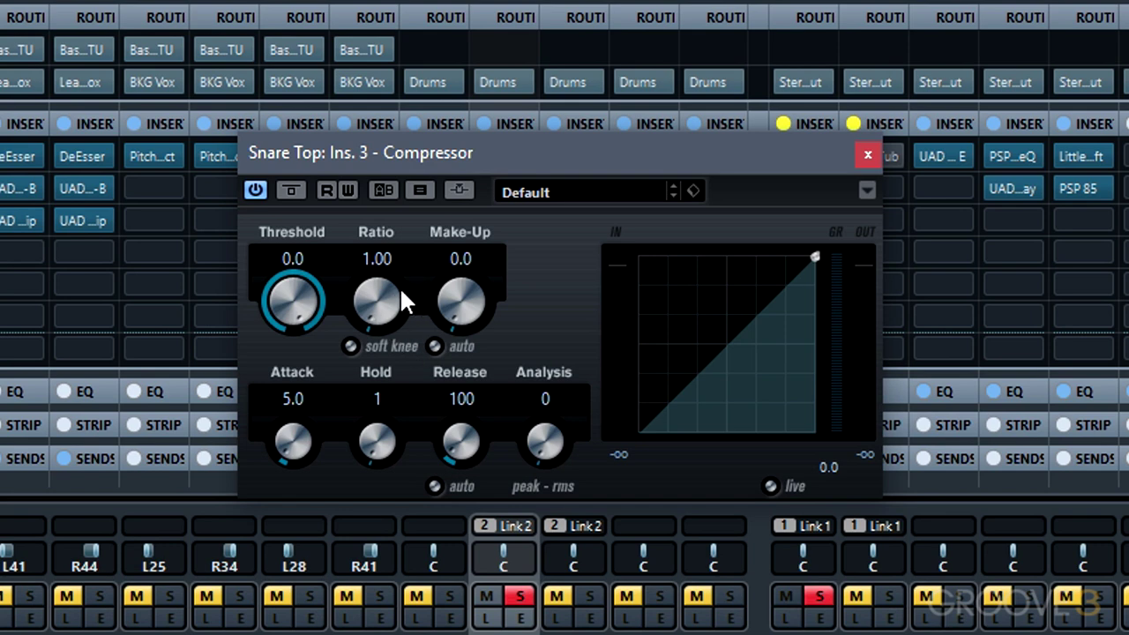
pyautogui.moveTo(309, 283)
pyautogui.mouseDown()
pyautogui.moveTo(291, 370)
pyautogui.moveTo(325, 399)
pyautogui.mouseUp()
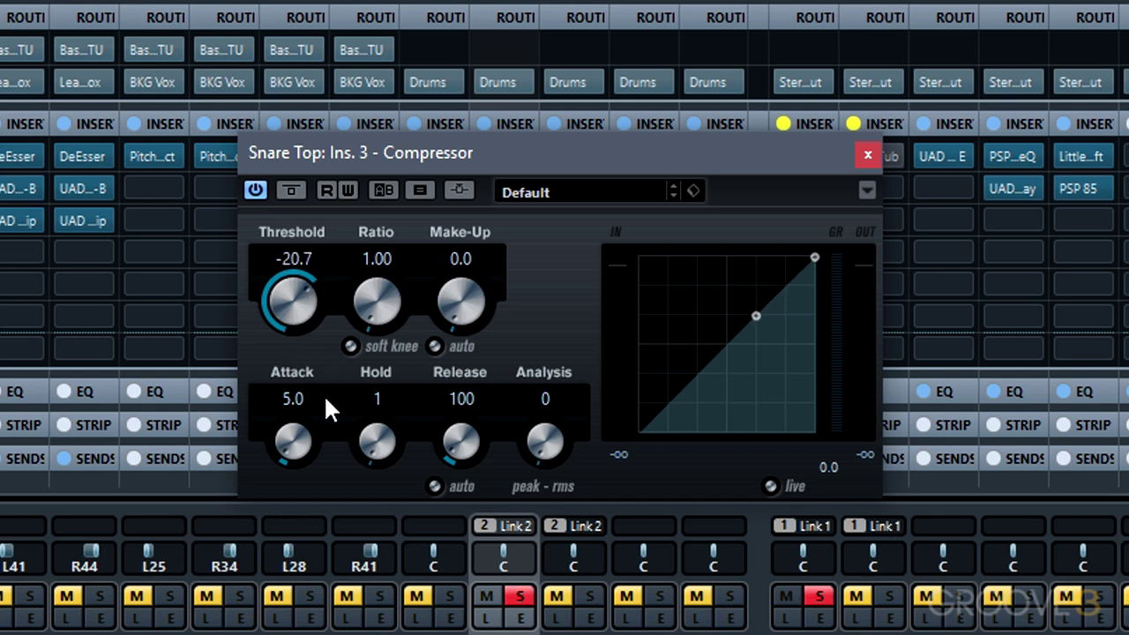
pyautogui.keyDown('ctrl'); pyautogui.click(312, 321); pyautogui.keyUp('ctrl')
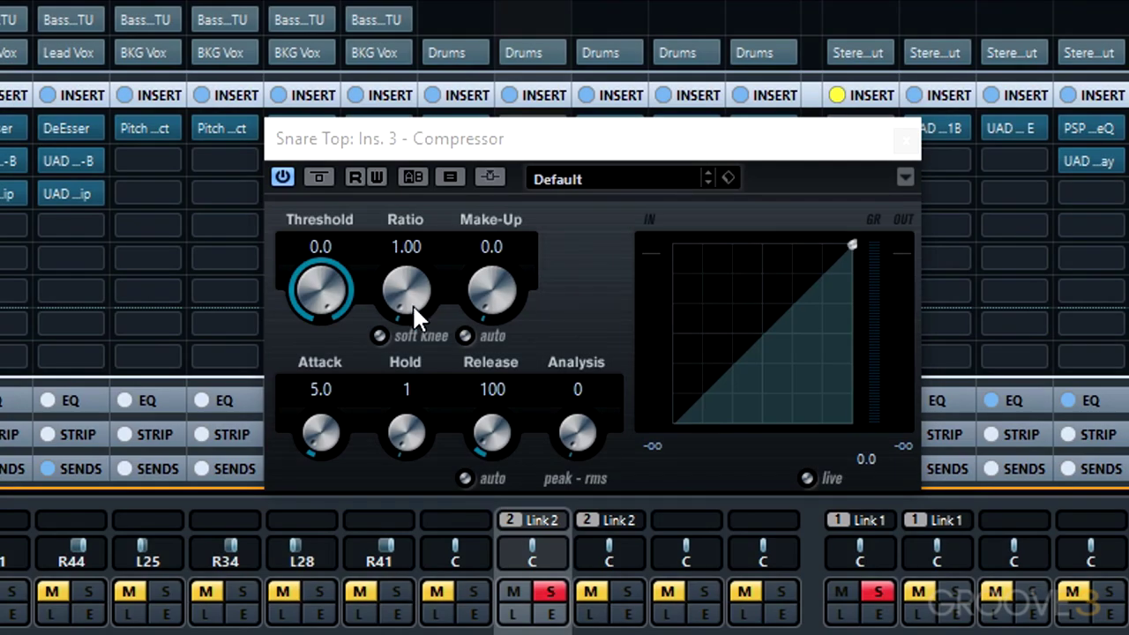
# Push the compressor ratio up toward 4.00, then bring it back down to 1.00
pyautogui.moveTo(412, 295); pyautogui.dragTo(416, 282)
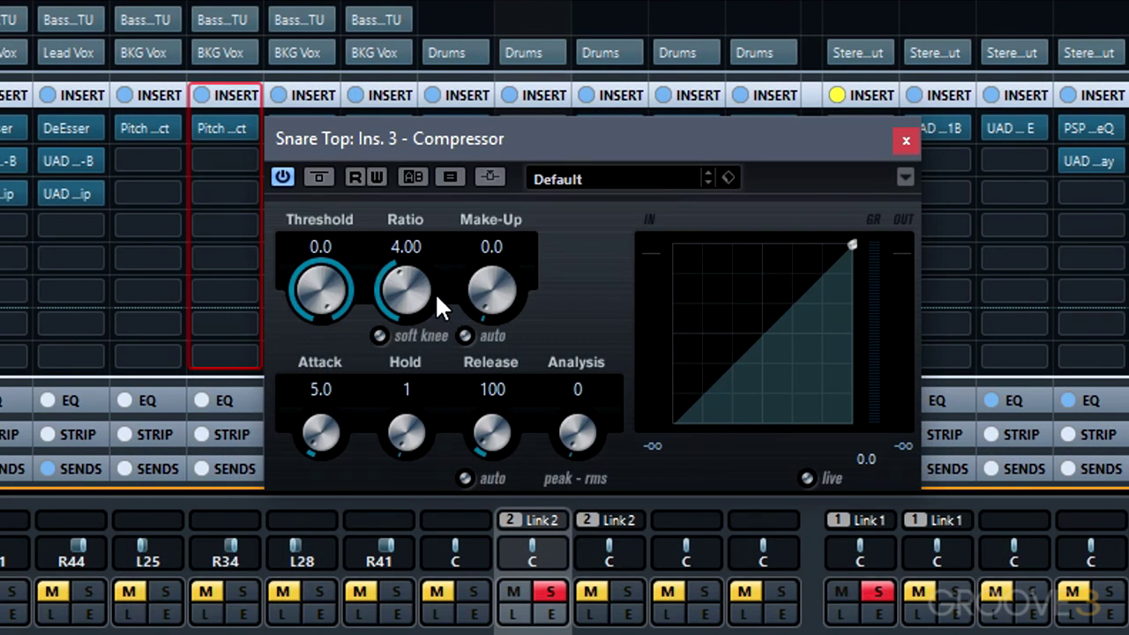
pyautogui.moveTo(435, 294); pyautogui.dragTo(389, 407)
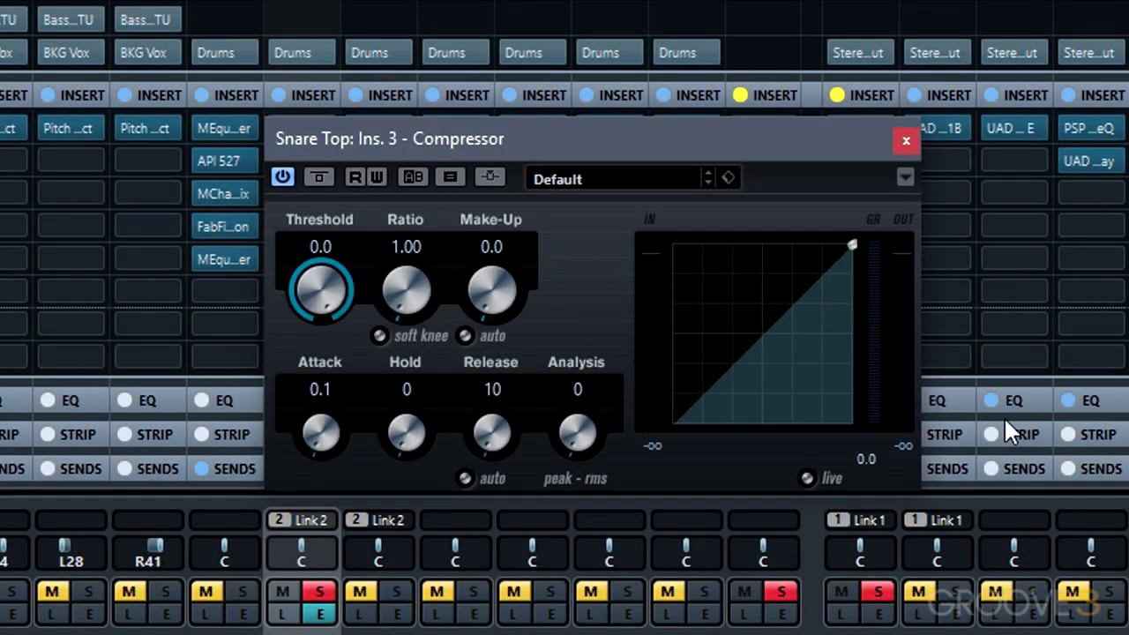
# Play the snare and enter an exact threshold of -20.5 dB
pyautogui.press('space')
pyautogui.click(319, 243)
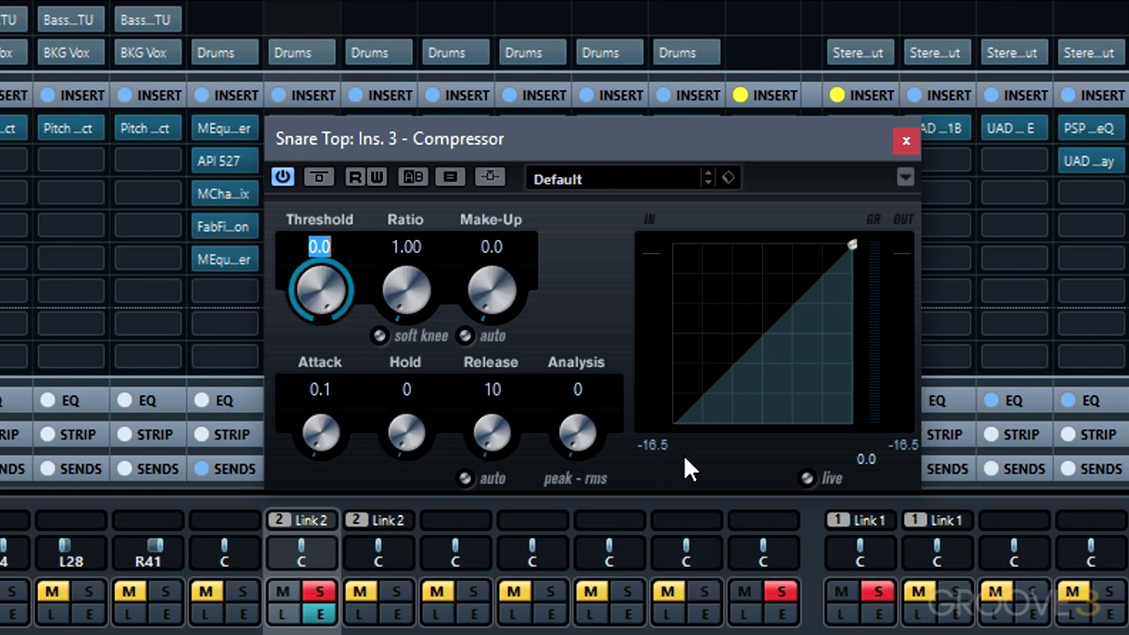
pyautogui.write('-20.5')
pyautogui.press('Return')
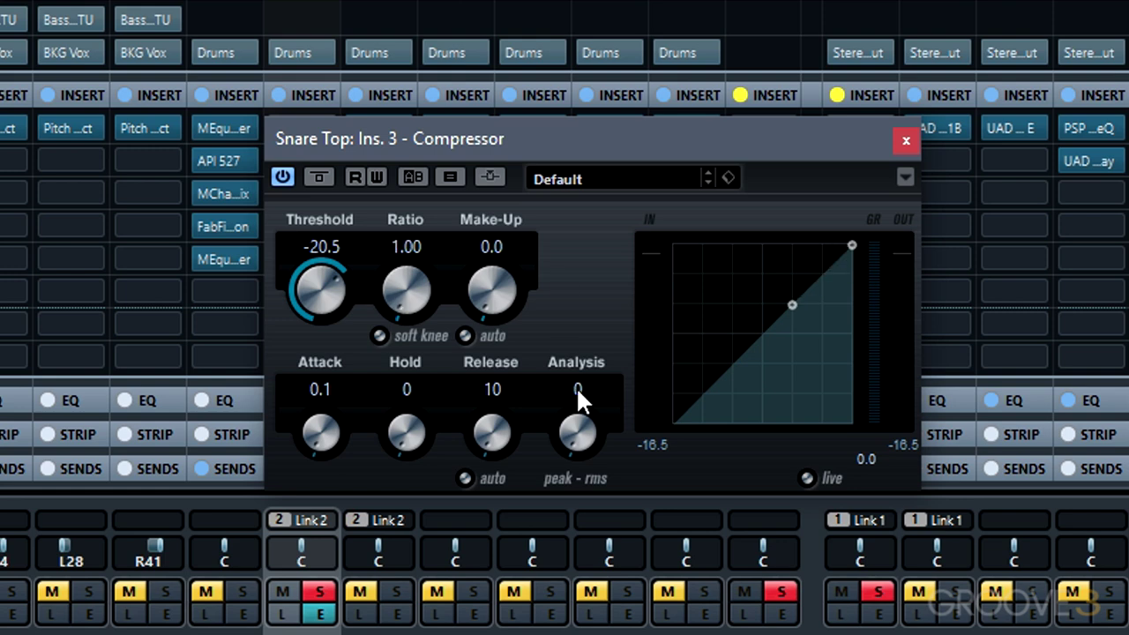
# Raise the ratio to 2.00 with the scroll wheel and audition the compressed snare
pyautogui.scroll(1, 413, 243)
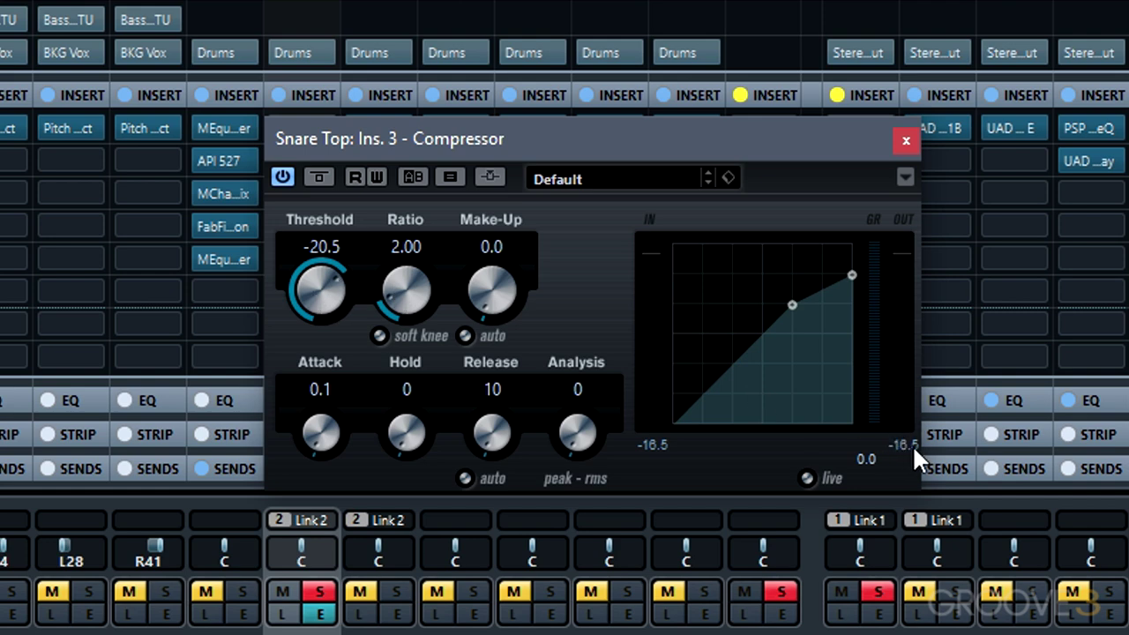
pyautogui.press('space')
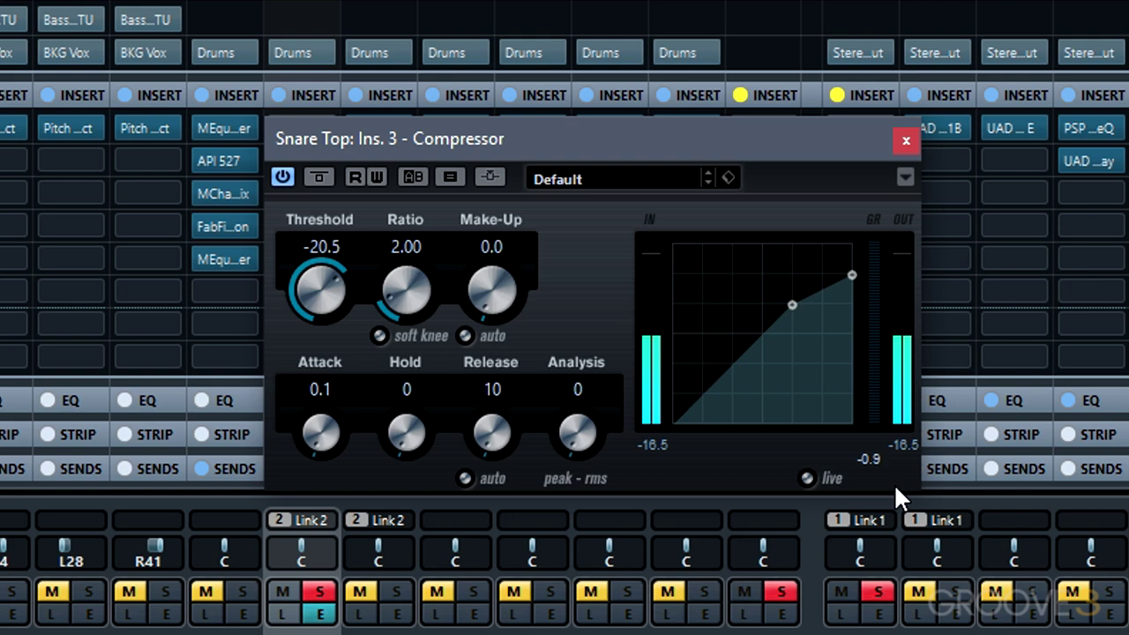
pyautogui.press('space')
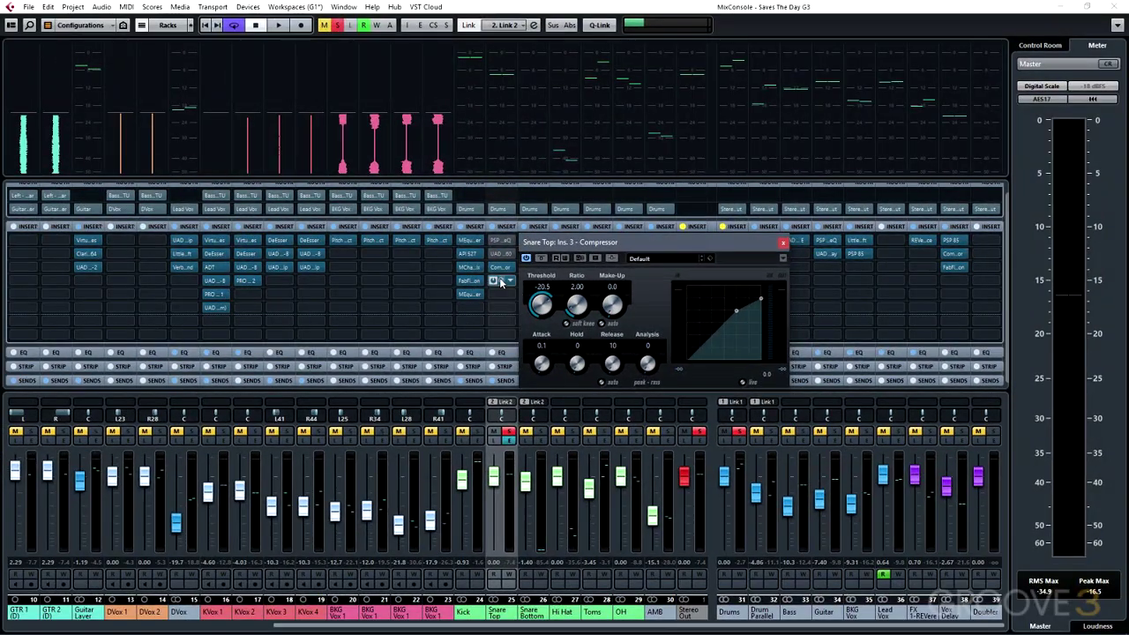
# Open MDynamics on Snare Top, set Processor 1 threshold to -20.5 dB, and audition it
pyautogui.doubleClick(500, 281)
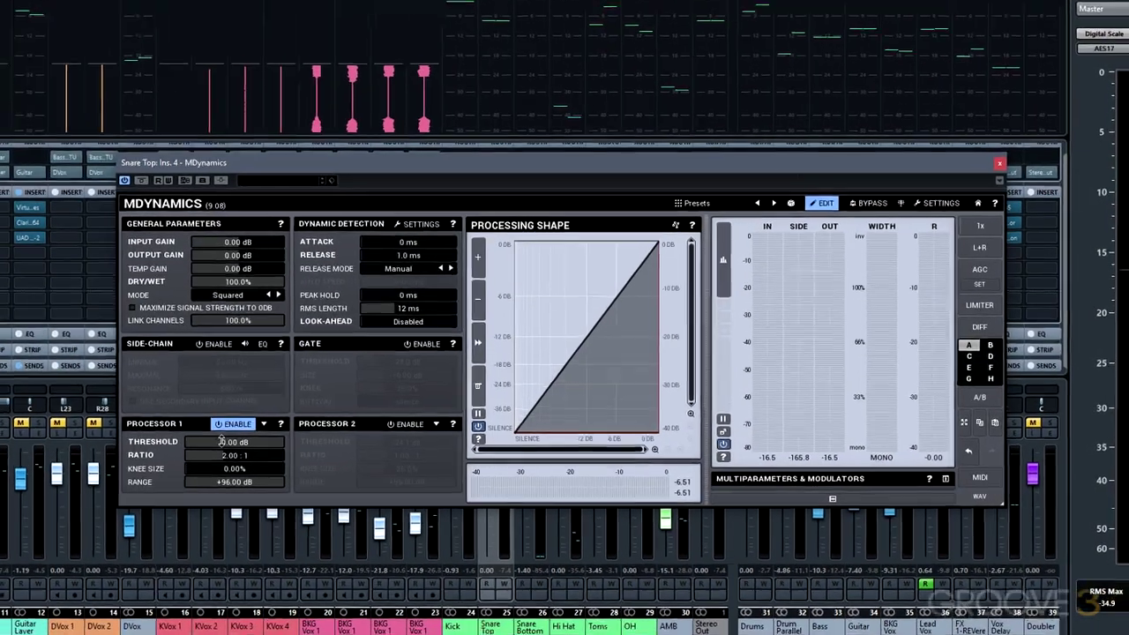
pyautogui.doubleClick(269, 447)
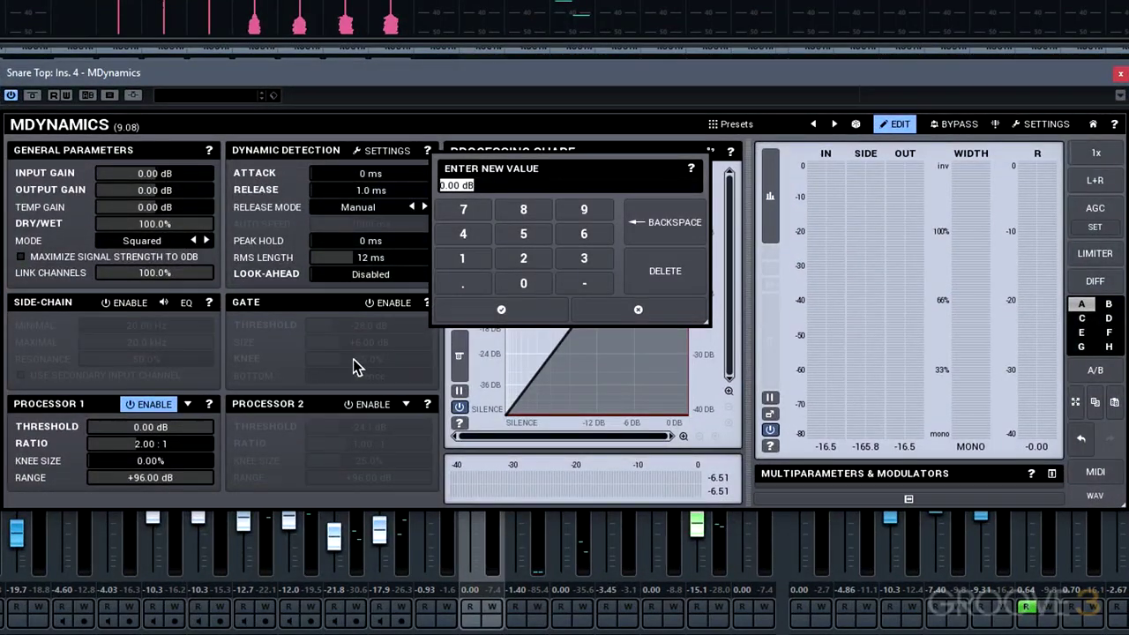
pyautogui.write('-20.5')
pyautogui.press('Return')
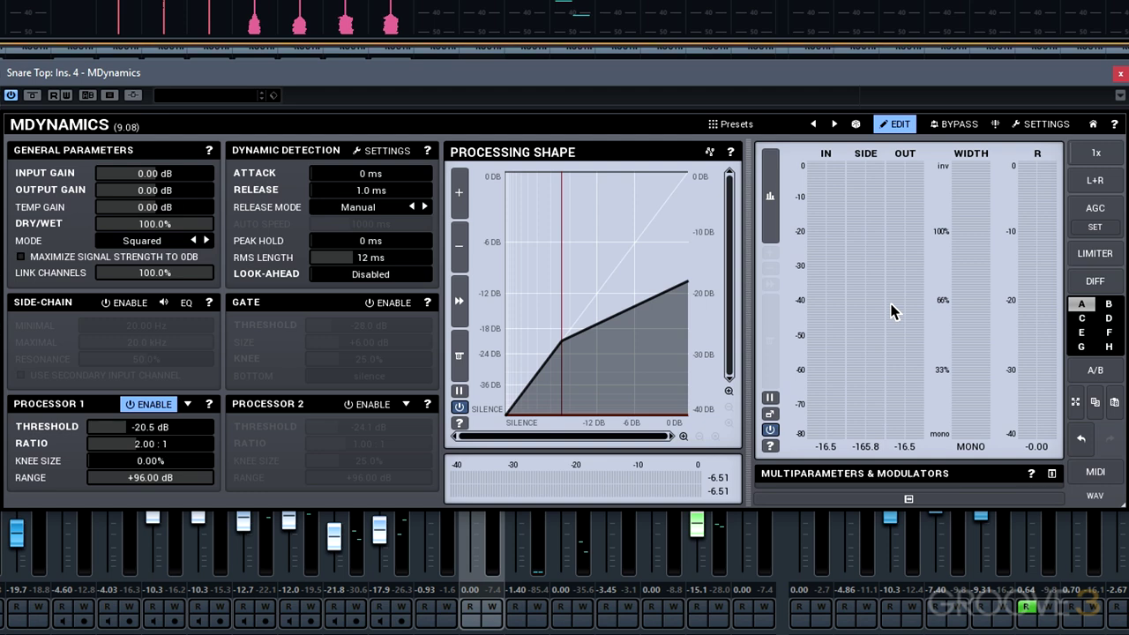
pyautogui.press('space')
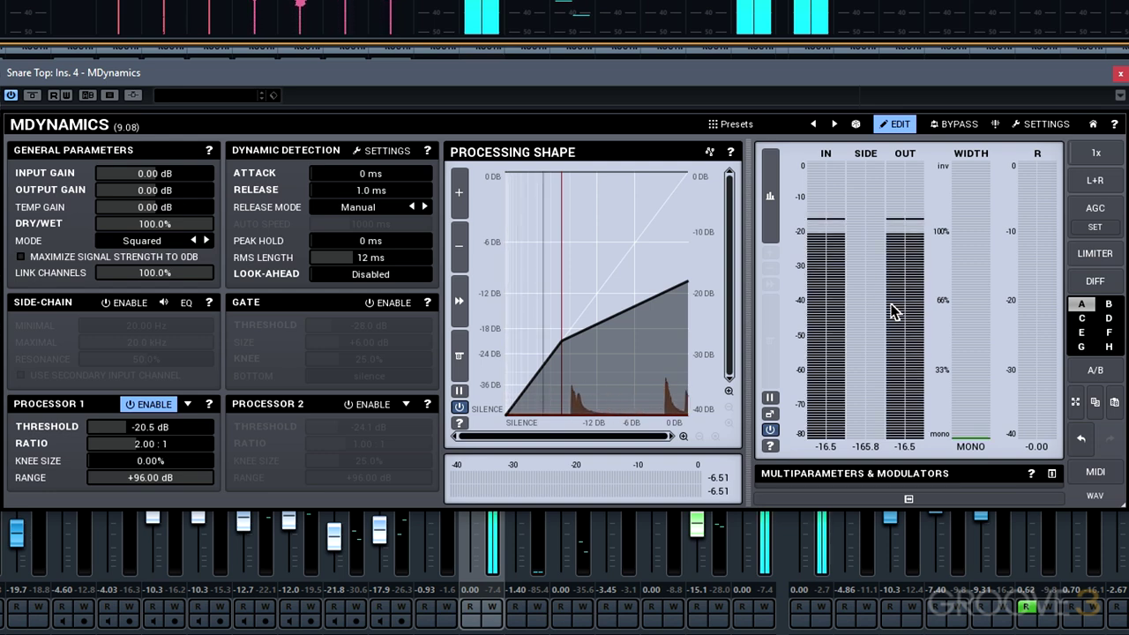
pyautogui.press('space')
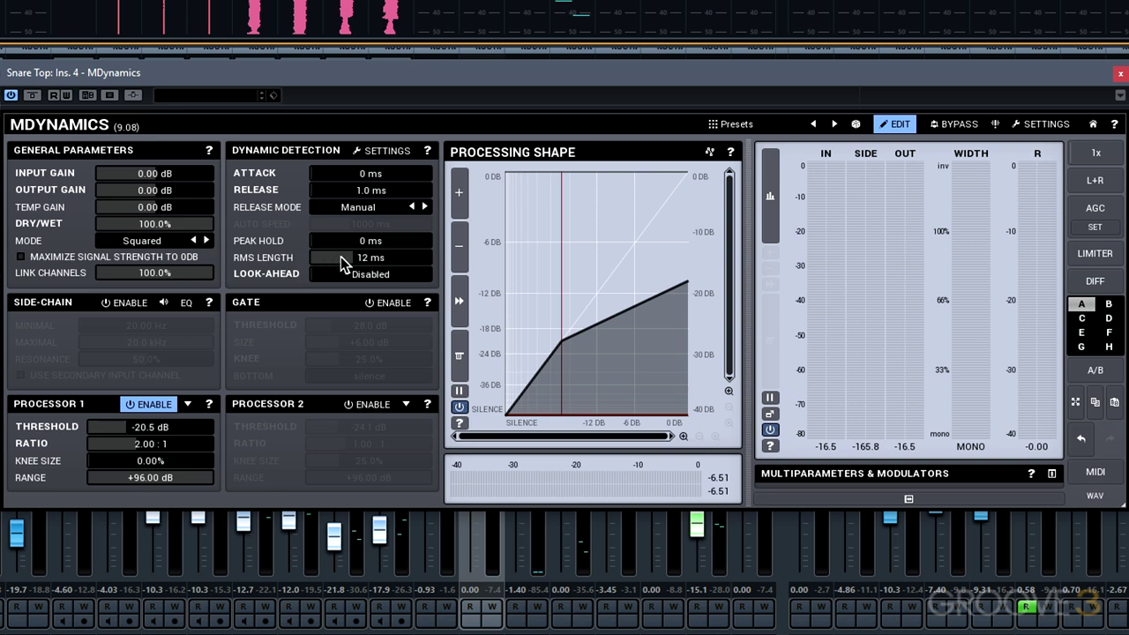
# Switch MDynamics to Peak detection with a small look-ahead, audition, and close the plugin
pyautogui.moveTo(344, 257); pyautogui.dragTo(310, 258)
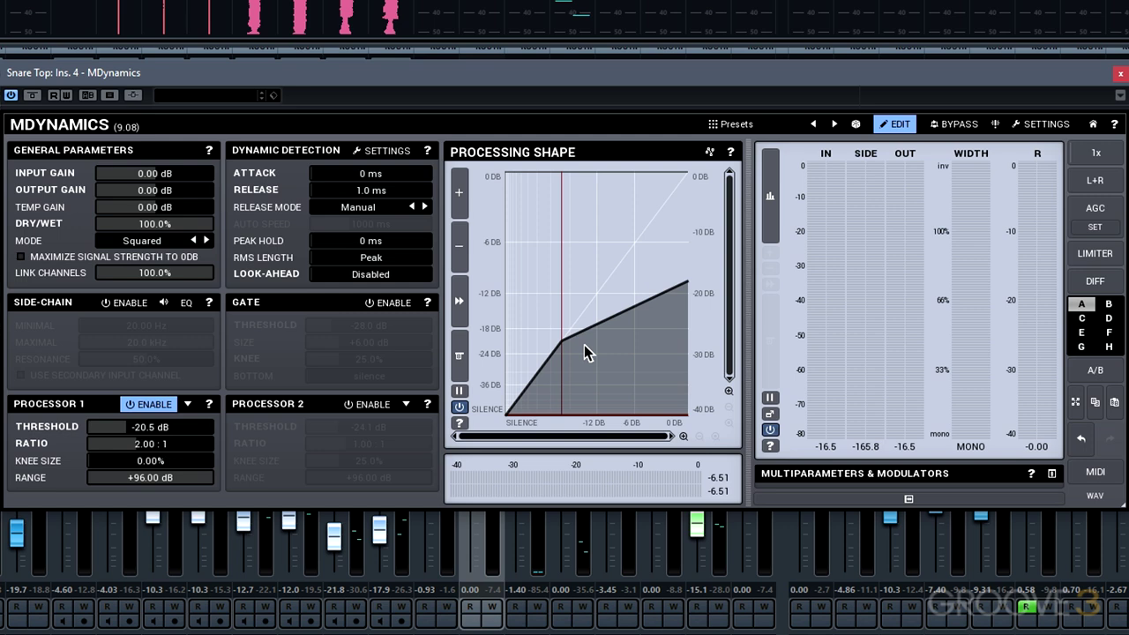
pyautogui.moveTo(370, 273); pyautogui.dragTo(379, 274)
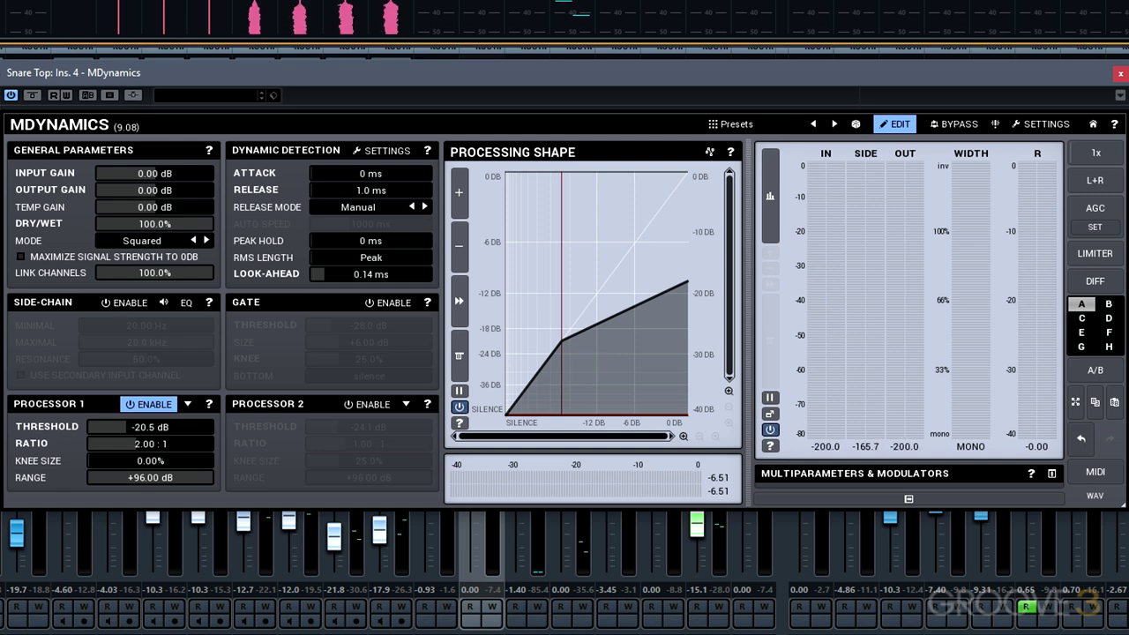
pyautogui.press('space')
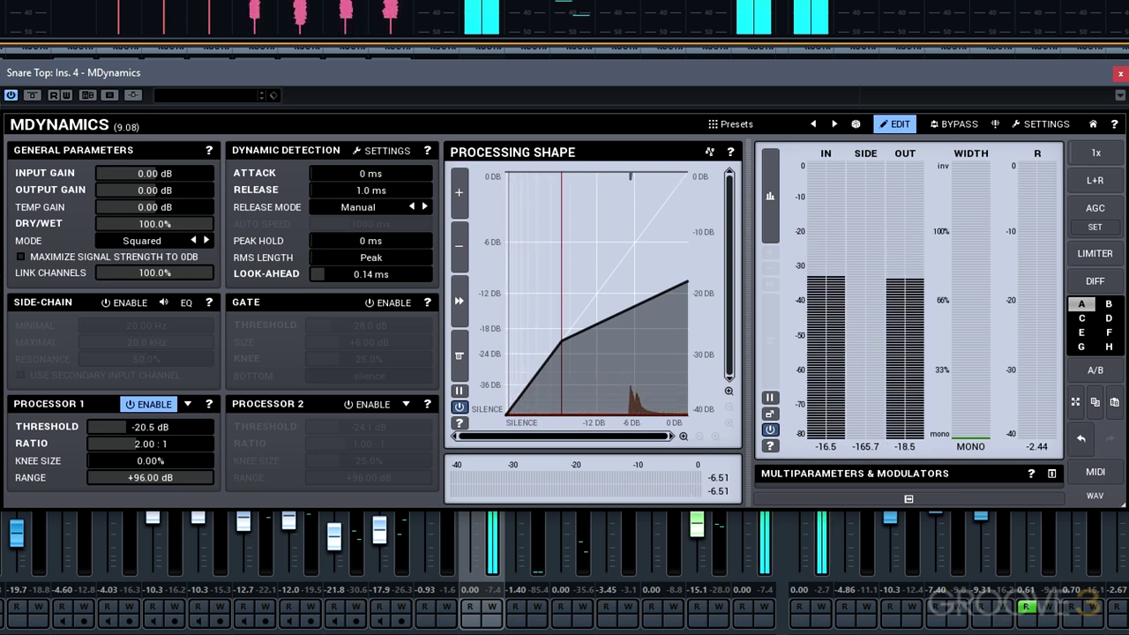
pyautogui.press('space')
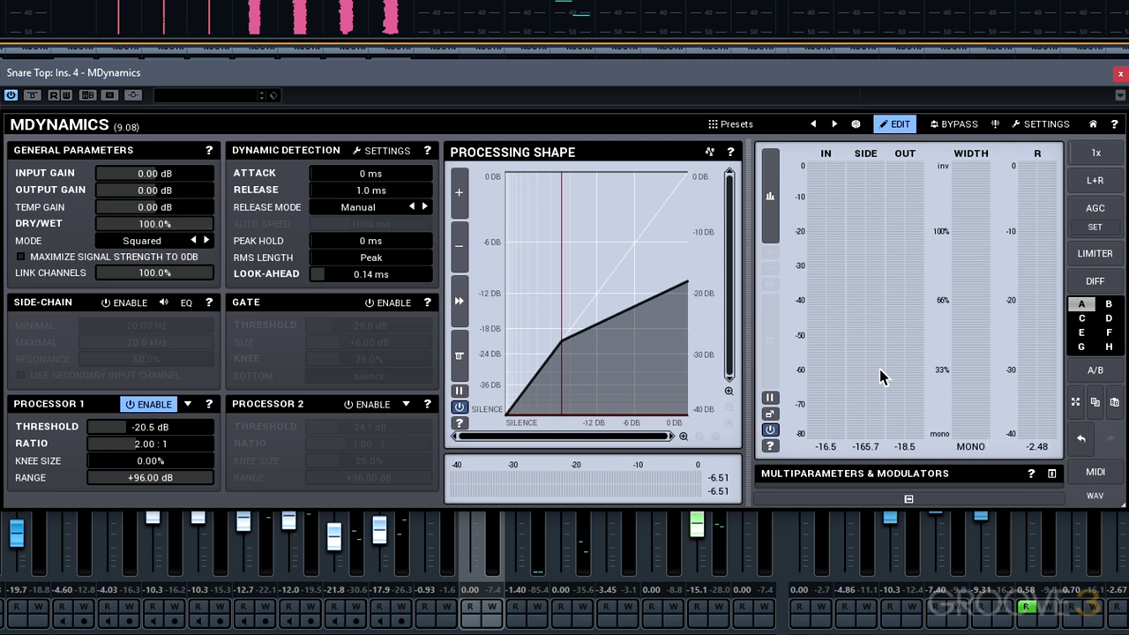
pyautogui.click(1119, 73)
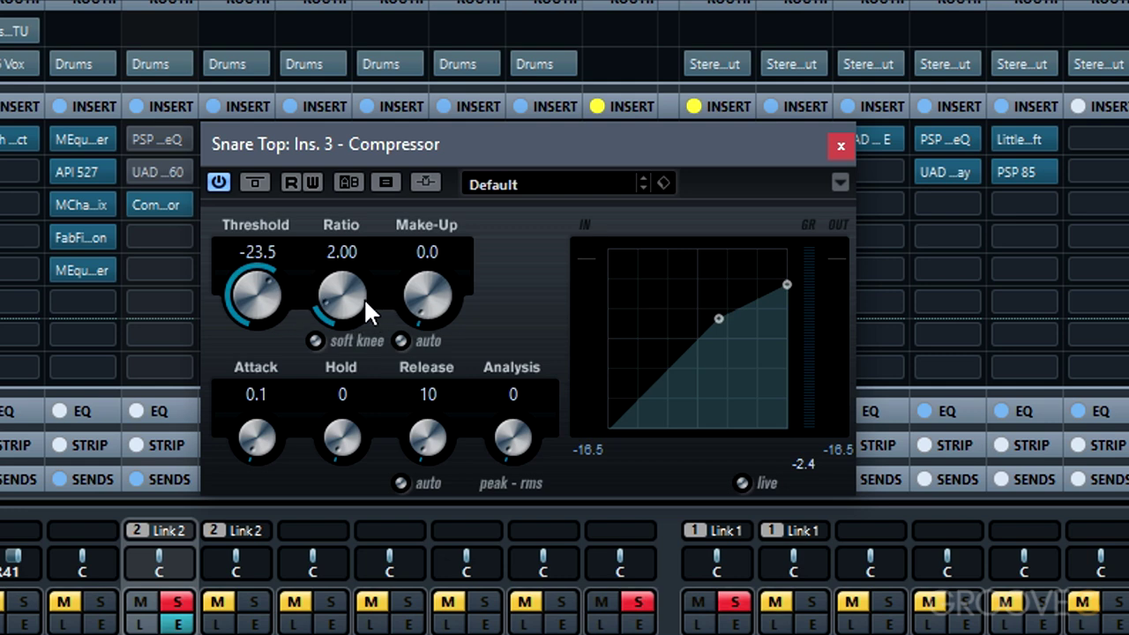
# Try an 8:1 ratio by entering 8 in the Ratio field
pyautogui.click(342, 252)
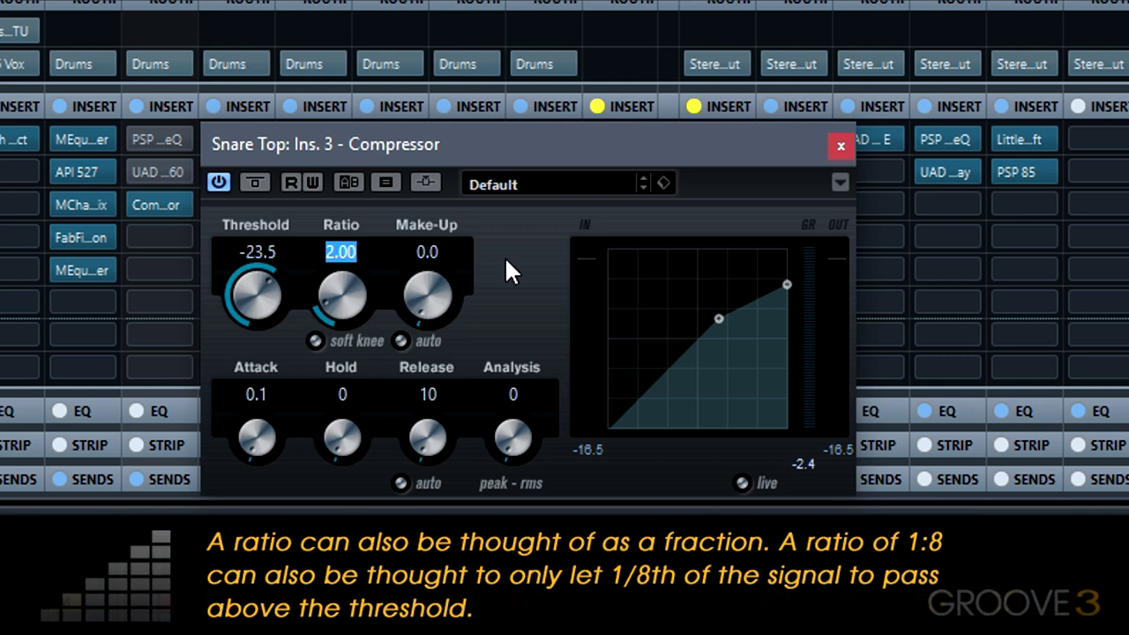
pyautogui.write('8')
pyautogui.press('Return')
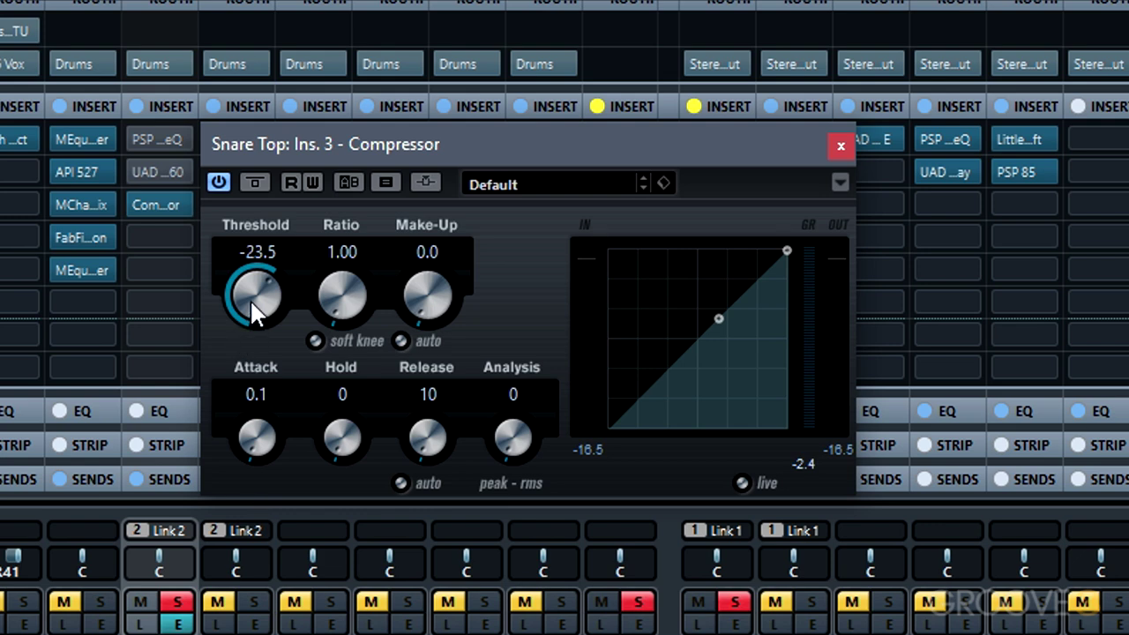
# Dial threshold to -20.8 and ratio to 1.88 via knobs and curve, then reset GR readout
pyautogui.moveTo(250, 299)
pyautogui.mouseDown()
pyautogui.moveTo(266, 243)
pyautogui.moveTo(259, 345)
pyautogui.moveTo(277, 267)
pyautogui.moveTo(277, 311)
pyautogui.moveTo(306, 267)
pyautogui.moveTo(295, 352)
pyautogui.moveTo(275, 286)
pyautogui.moveTo(276, 319)
pyautogui.mouseUp()
pyautogui.moveTo(363, 300); pyautogui.dragTo(359, 258)
pyautogui.moveTo(714, 323); pyautogui.dragTo(724, 308)
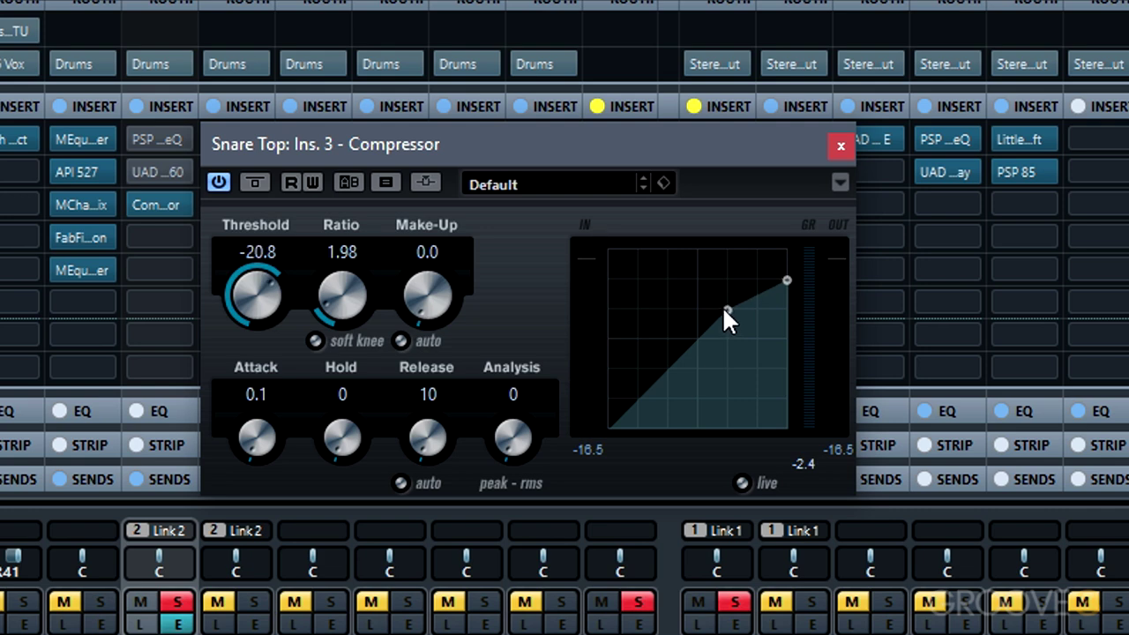
pyautogui.moveTo(787, 278)
pyautogui.mouseDown()
pyautogui.moveTo(793, 239)
pyautogui.moveTo(796, 290)
pyautogui.mouseUp()
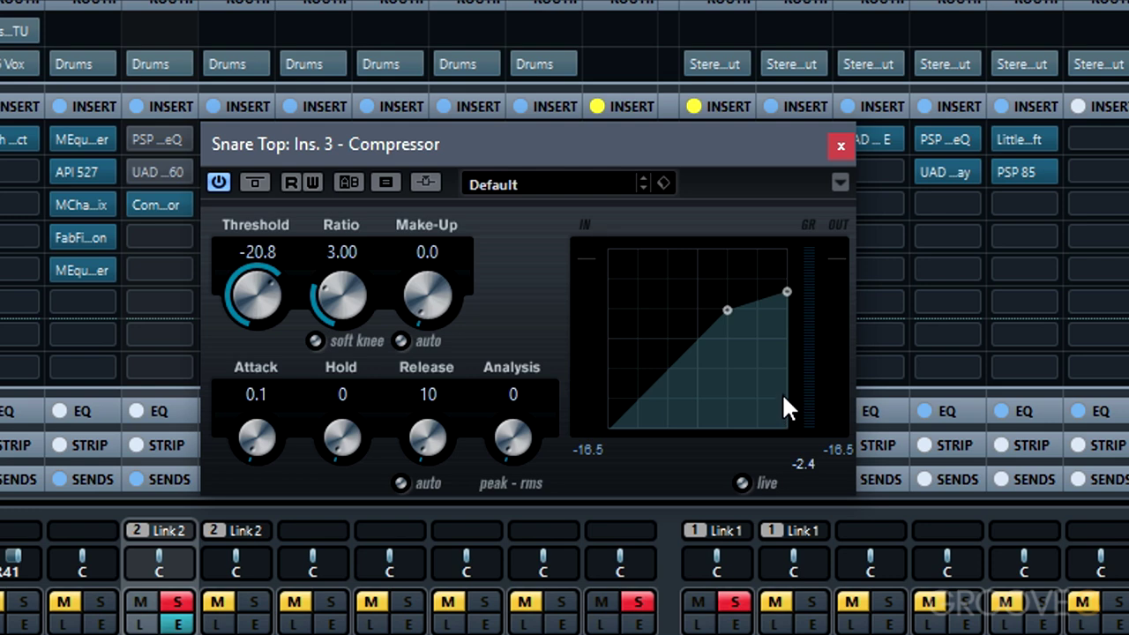
pyautogui.click(799, 464)
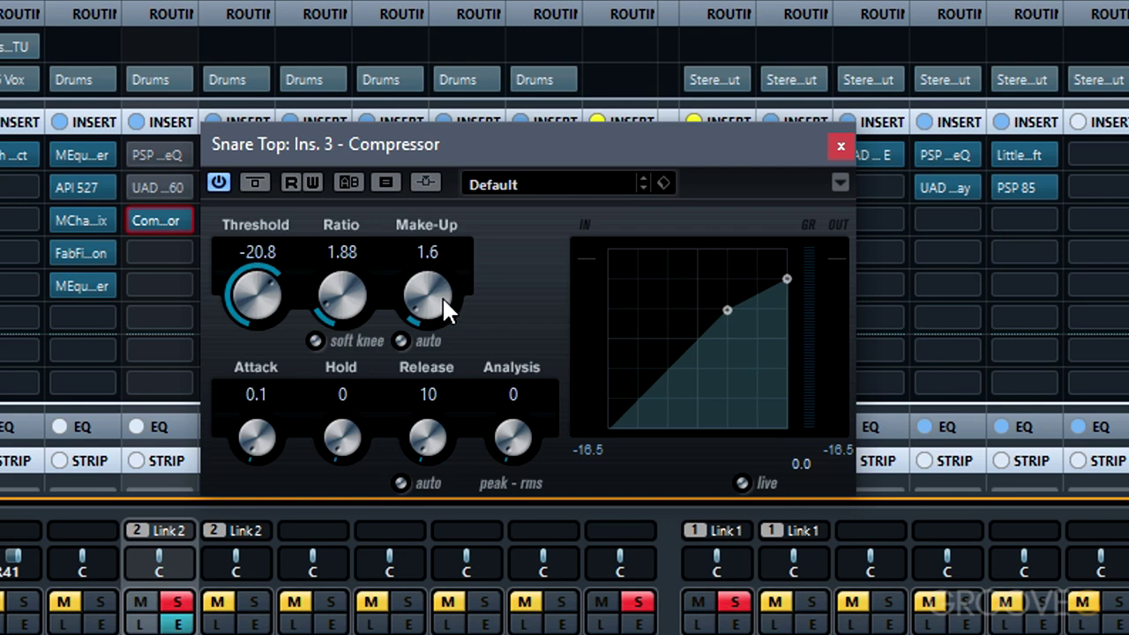
# Raise the ratio to about 3.38 and sweep the threshold between 0 dB and compression
pyautogui.moveTo(342, 298)
pyautogui.mouseDown()
pyautogui.moveTo(357, 243)
pyautogui.moveTo(329, 272)
pyautogui.mouseUp()
pyautogui.moveTo(255, 291)
pyautogui.mouseDown()
pyautogui.moveTo(252, 361)
pyautogui.moveTo(249, 336)
pyautogui.mouseUp()
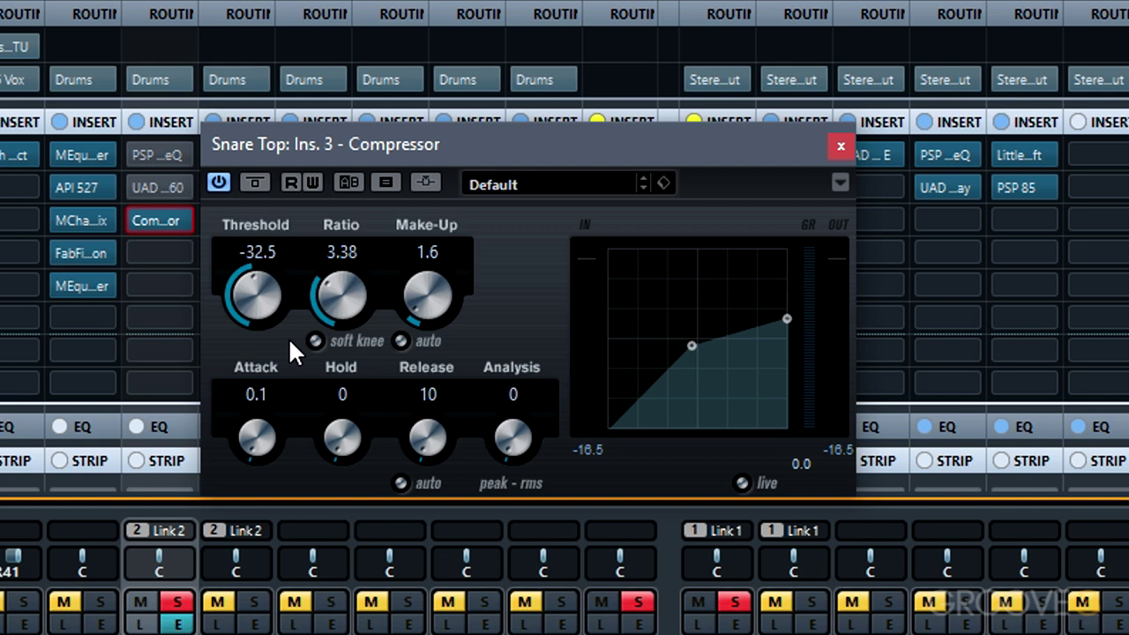
pyautogui.moveTo(292, 335); pyautogui.dragTo(300, 186)
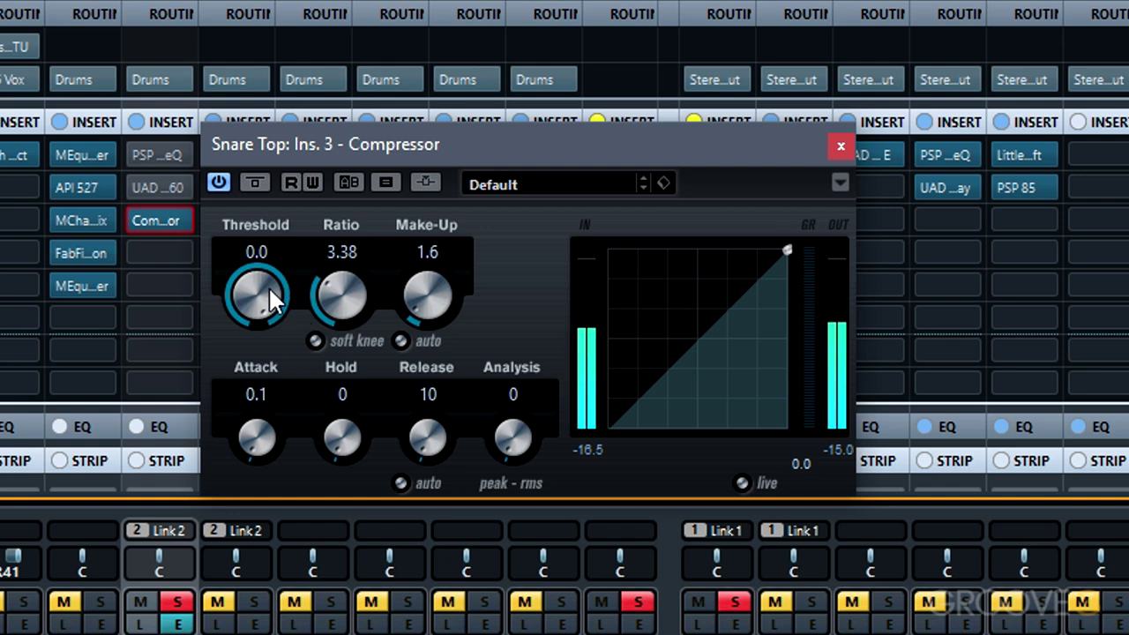
pyautogui.moveTo(267, 290)
pyautogui.mouseDown()
pyautogui.moveTo(270, 420)
pyautogui.moveTo(252, 557)
pyautogui.mouseUp()
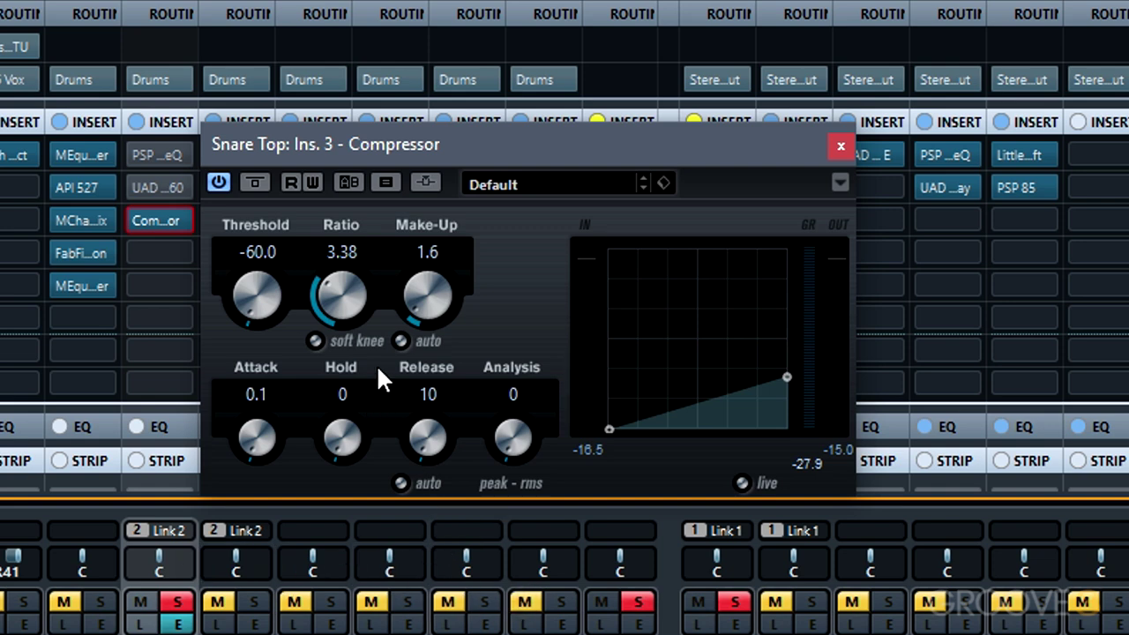
# Try different make-up gain amounts, toggling automatic make-up on and back off
pyautogui.moveTo(432, 311)
pyautogui.mouseDown()
pyautogui.moveTo(436, 285)
pyautogui.moveTo(440, 324)
pyautogui.moveTo(433, 293)
pyautogui.moveTo(437, 302)
pyautogui.mouseUp()
pyautogui.click(402, 339)
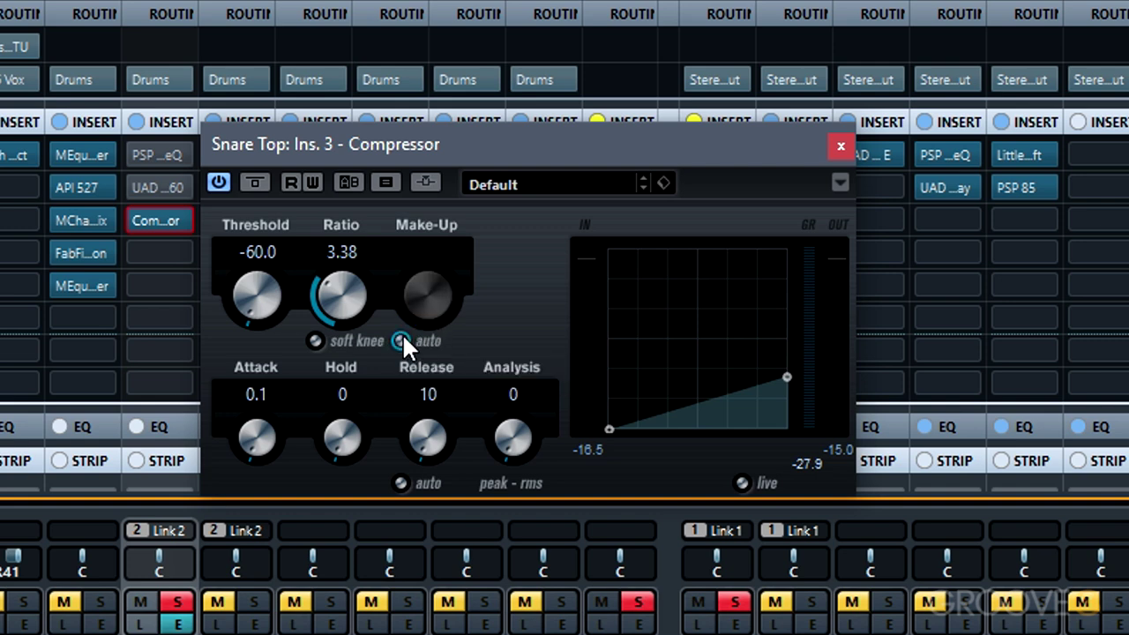
pyautogui.click(401, 340)
pyautogui.moveTo(454, 284)
pyautogui.mouseDown()
pyautogui.moveTo(449, 244)
pyautogui.moveTo(448, 320)
pyautogui.mouseUp()
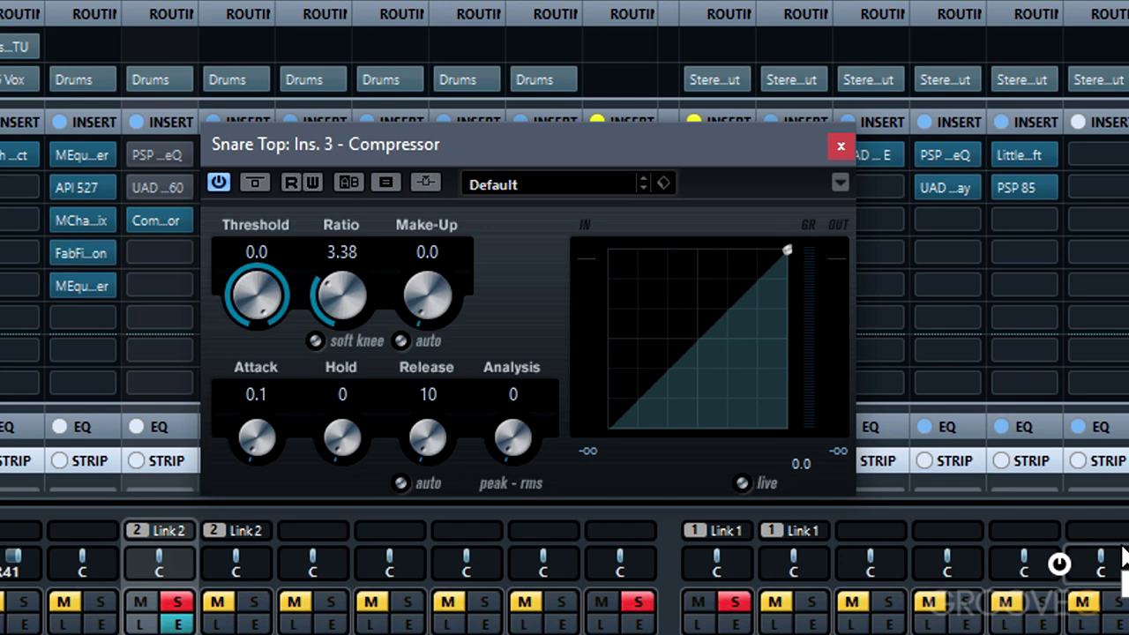
# Pull the threshold down to -34.8 dB into the snare's level and fine-tune ratio to 3.55
pyautogui.moveTo(275, 286); pyautogui.dragTo(252, 369)
pyautogui.moveTo(322, 324)
pyautogui.mouseDown()
pyautogui.moveTo(337, 261)
pyautogui.moveTo(371, 216)
pyautogui.moveTo(345, 227)
pyautogui.mouseUp()
pyautogui.moveTo(249, 280); pyautogui.dragTo(240, 337)
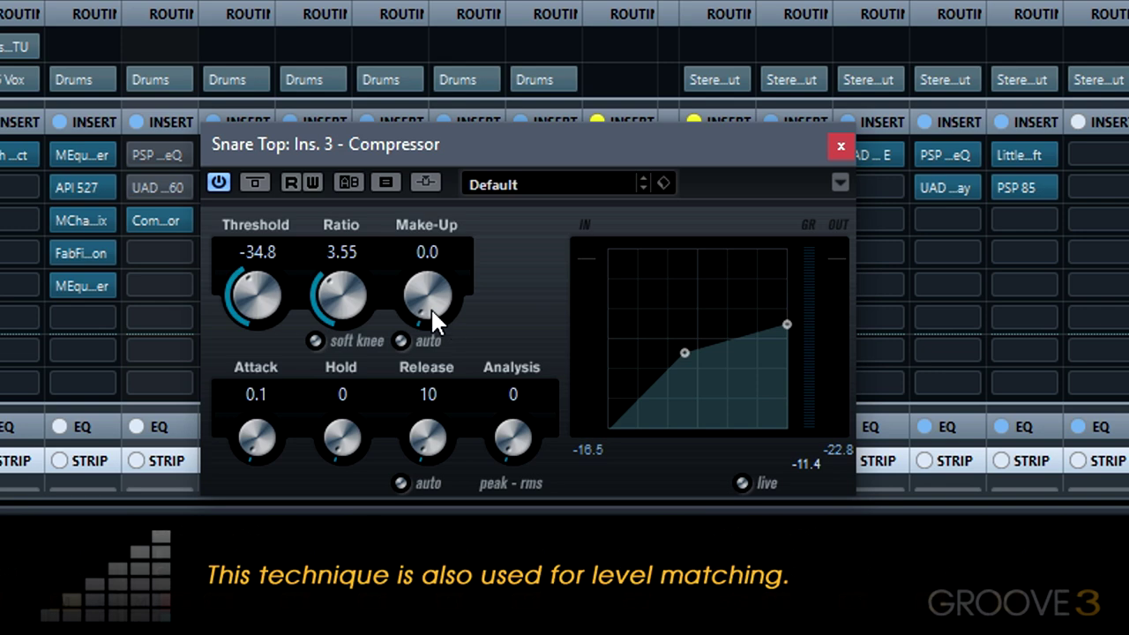
# Raise make-up gain to 11.4 dB and play back the compressed snare
pyautogui.moveTo(429, 307)
pyautogui.mouseDown()
pyautogui.moveTo(444, 220)
pyautogui.moveTo(851, 445)
pyautogui.mouseUp()
pyautogui.moveTo(428, 307); pyautogui.dragTo(454, 197)
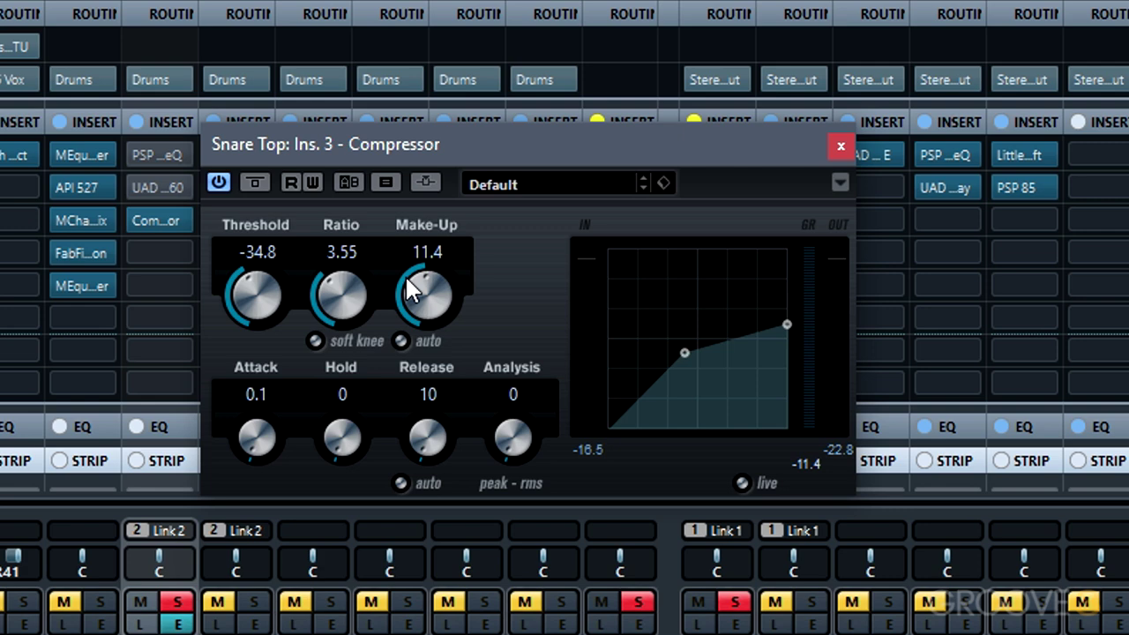
pyautogui.press('space')
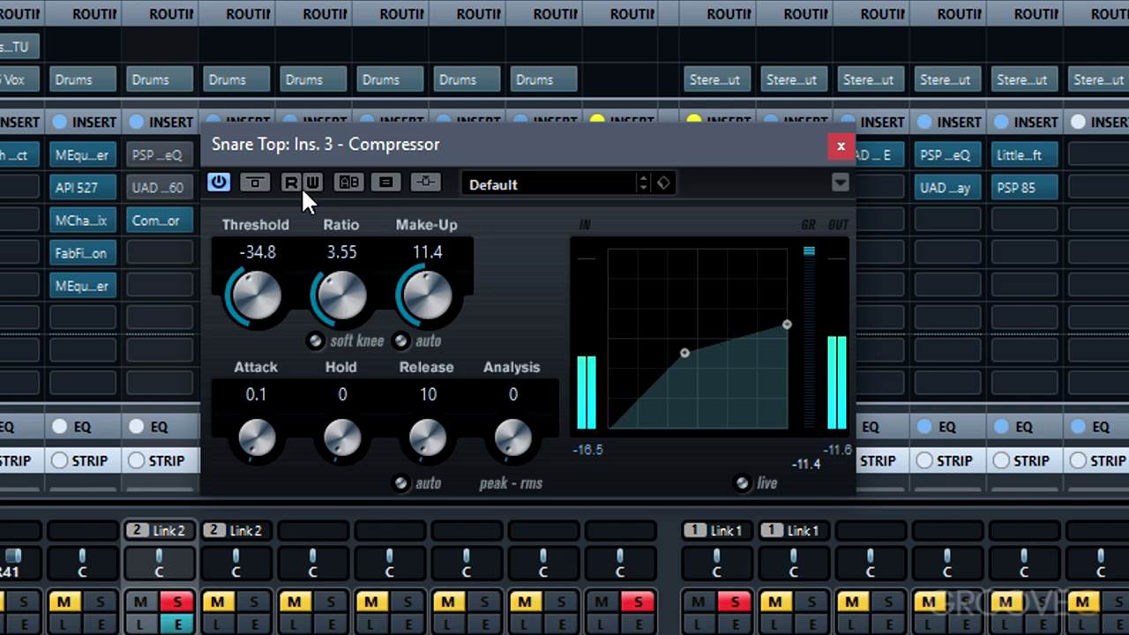
# Bypass the Snare Top Compressor briefly during playback, then re-enable it unchanged
pyautogui.click(265, 175)
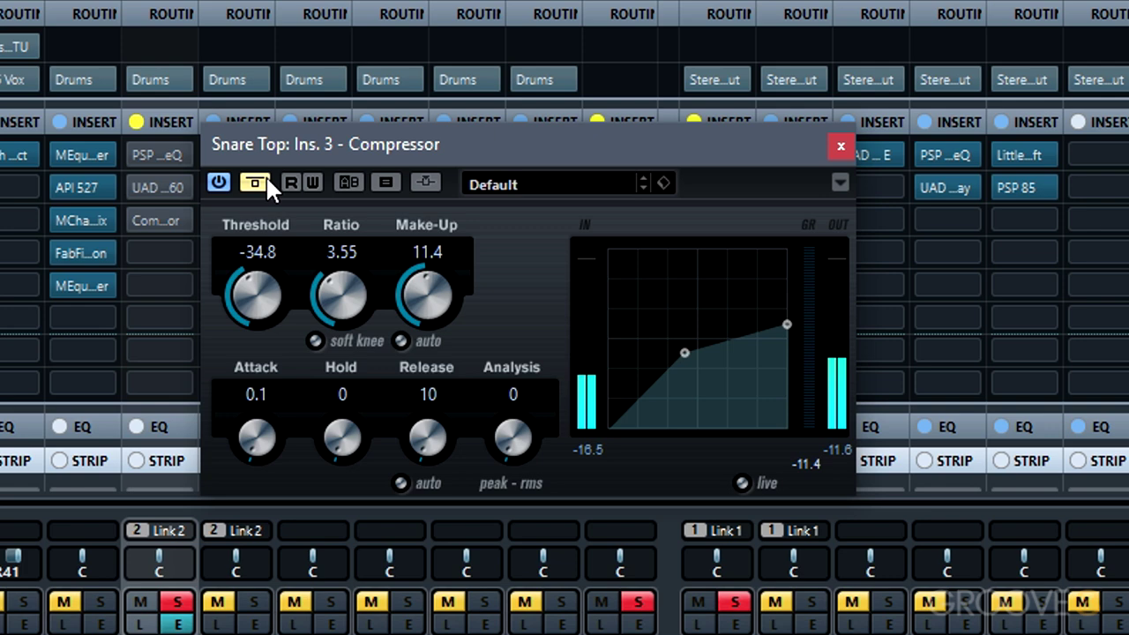
pyautogui.click(265, 174)
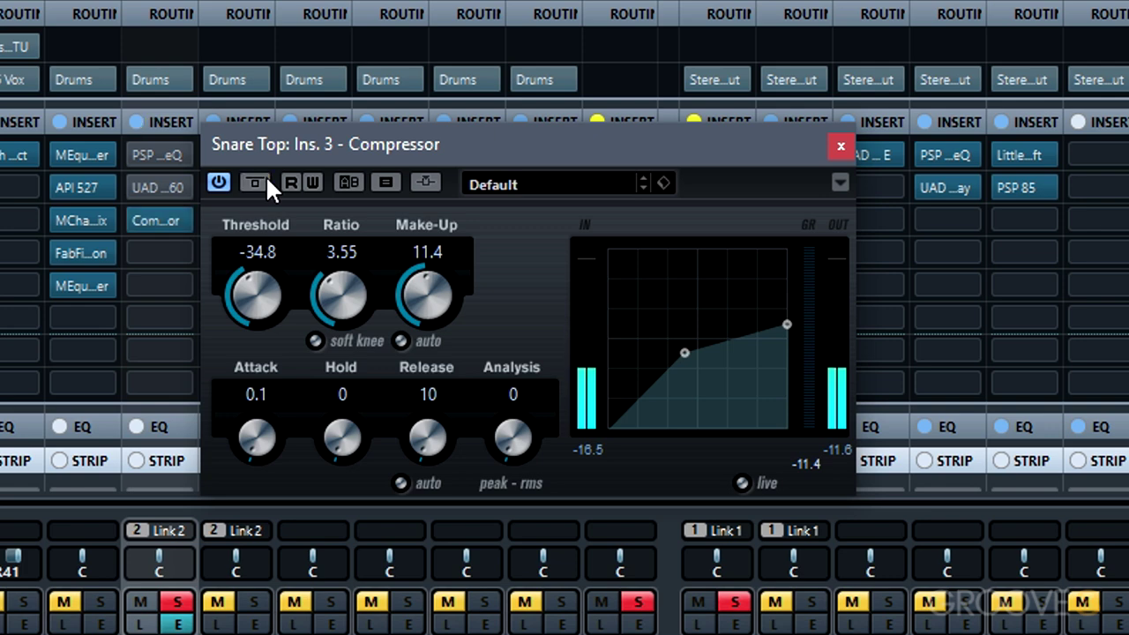